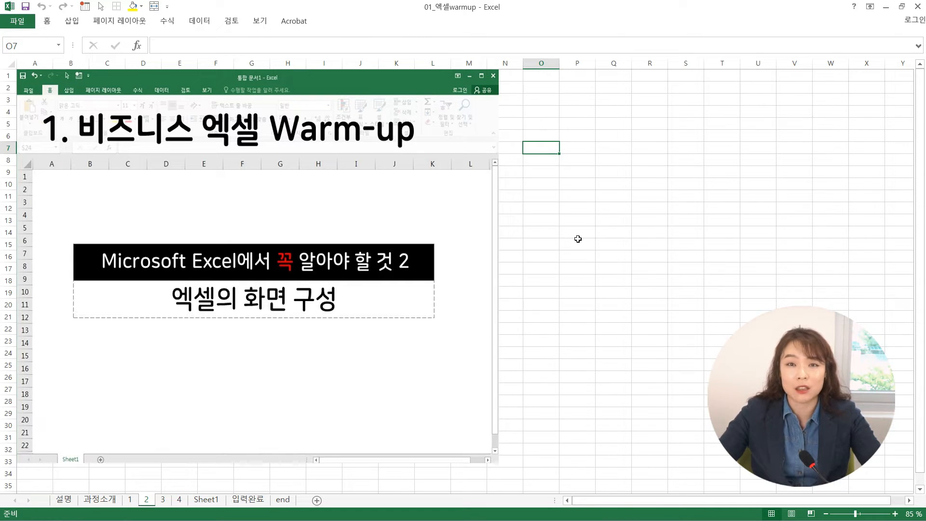
View worksheet 3 with the labelled diagram of the screen layout, followed by worksheet 4.
click(163, 500)
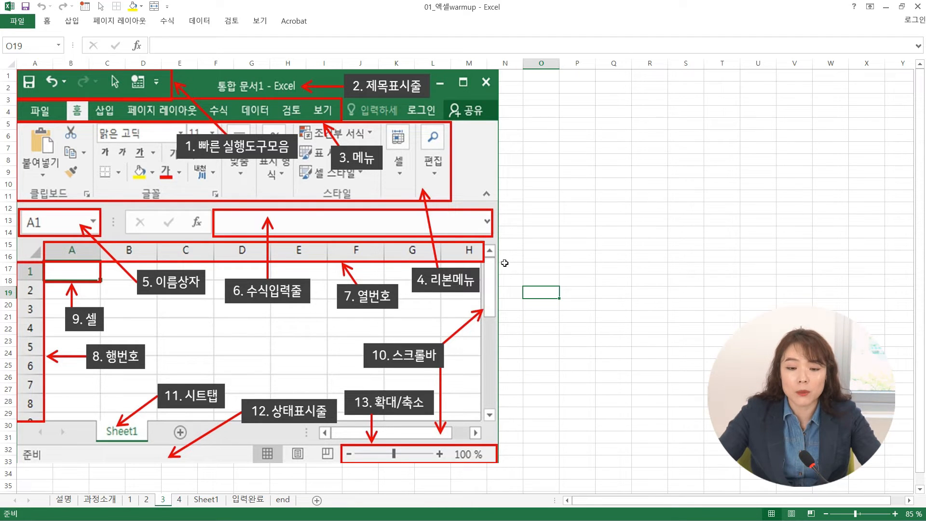
click(179, 500)
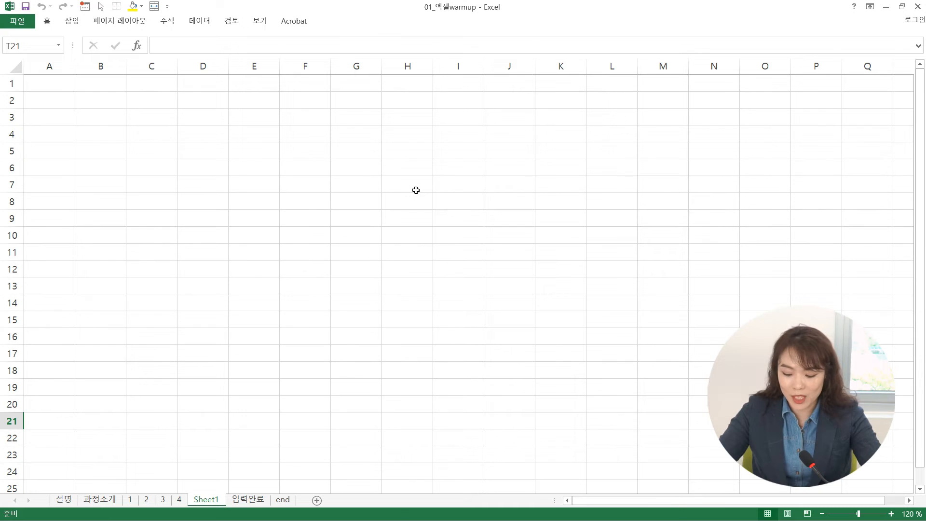
Enter the title "사원 정보화 능력 점수" in cell B2 of Sheet1 and move to B4.
click(103, 102)
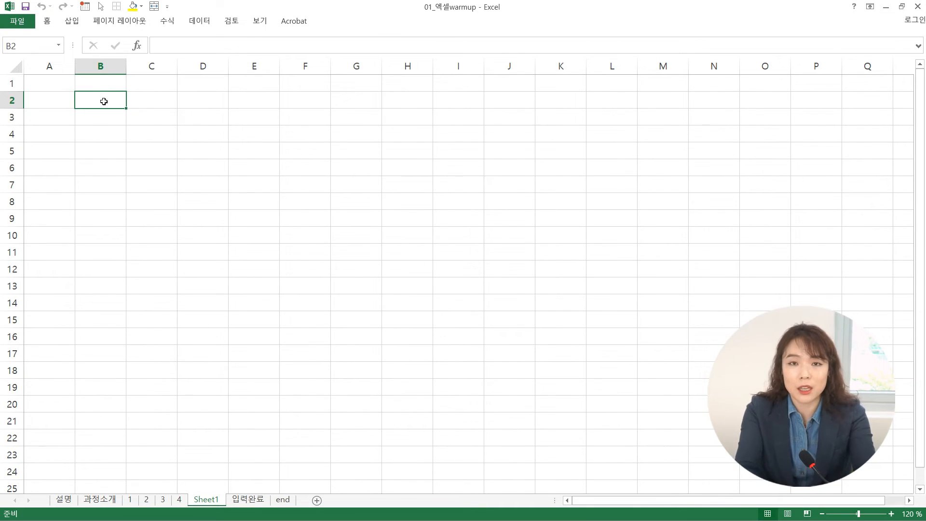
text(TKDNJS)
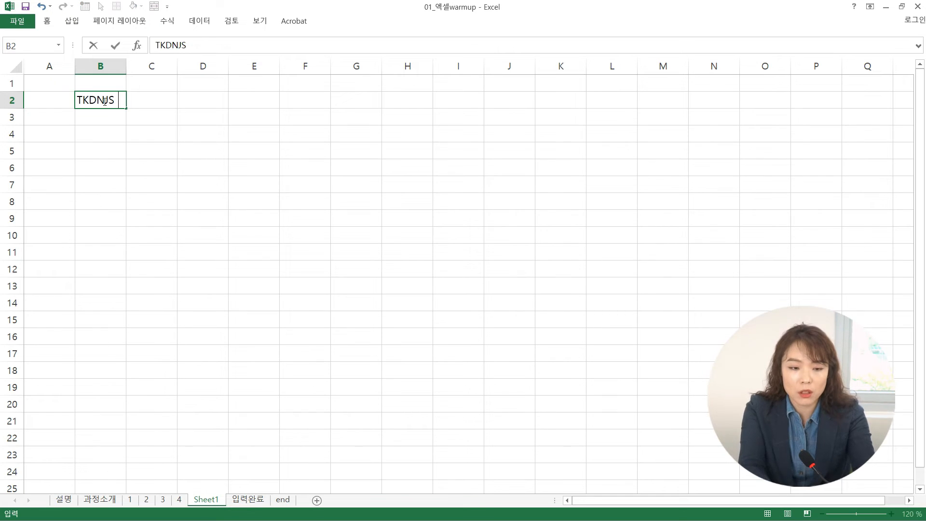
key(BackSpace)
key(BackSpace)
key(BackSpace)
key(BackSpace)
key(BackSpace)
key(BackSpace)
text(사원 정보화 능)
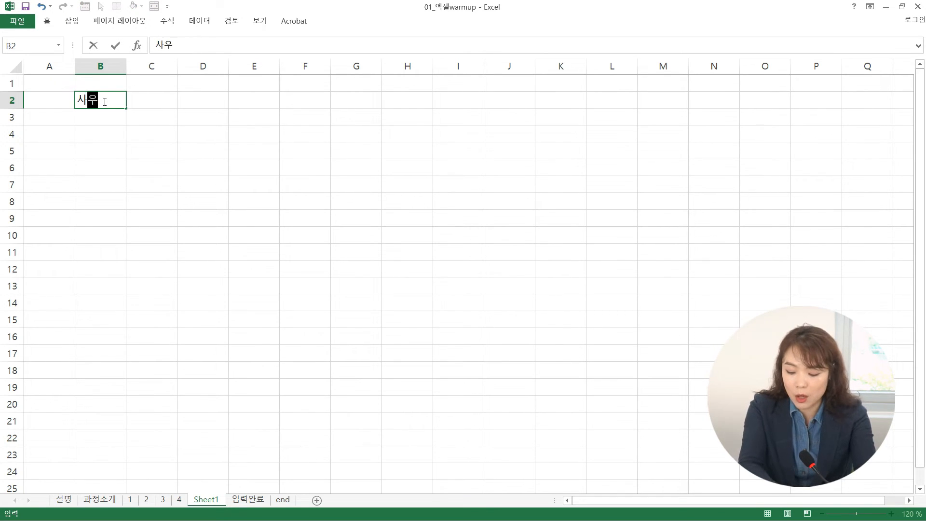
text(력 점수)
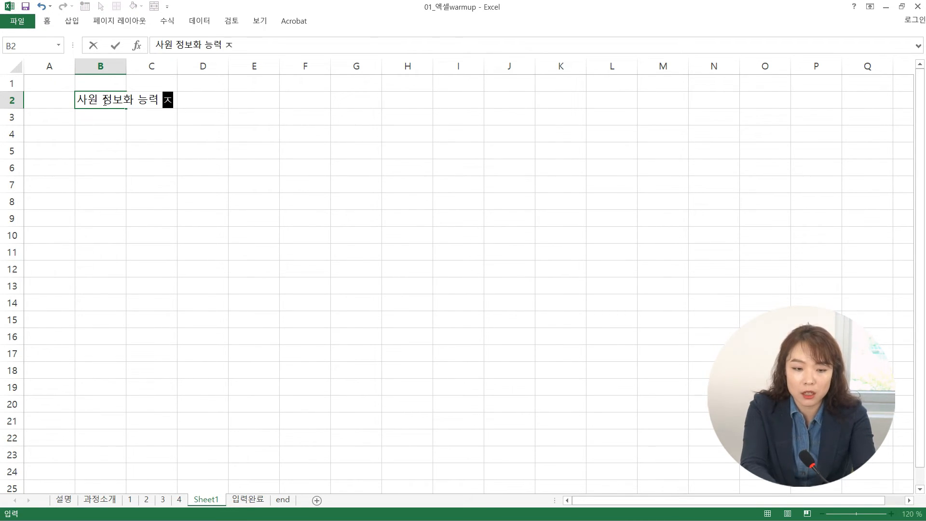
key(Return)
key(Return)
key(Return)
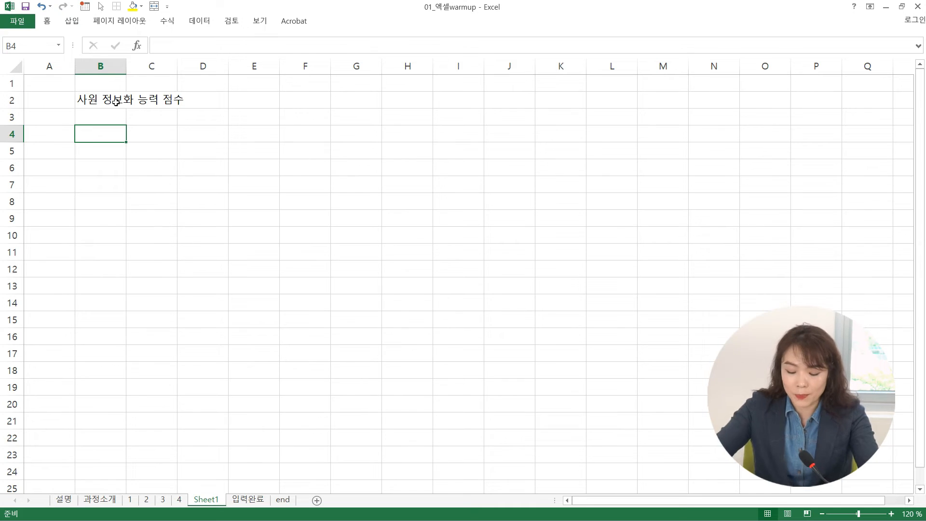
Fill the header row B4:F4 with 성명, 부서, 파워포인트, 엑셀 and 합계.
text(성명)
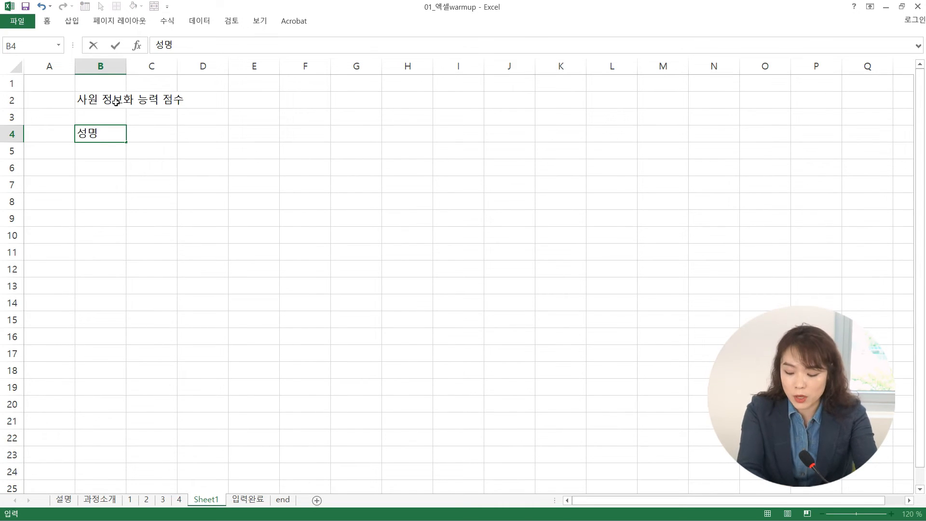
key(Tab)
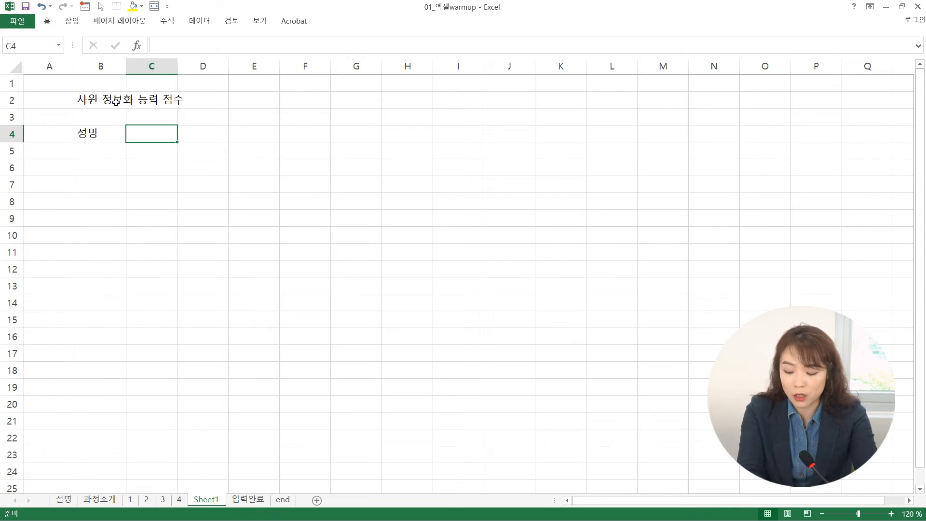
text(부서)
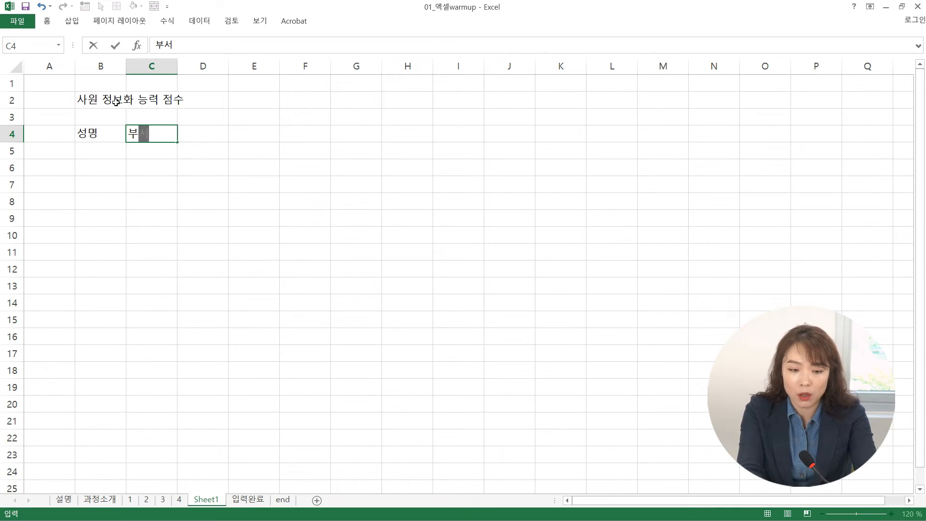
key(Tab)
text(ㅍ파워포인트)
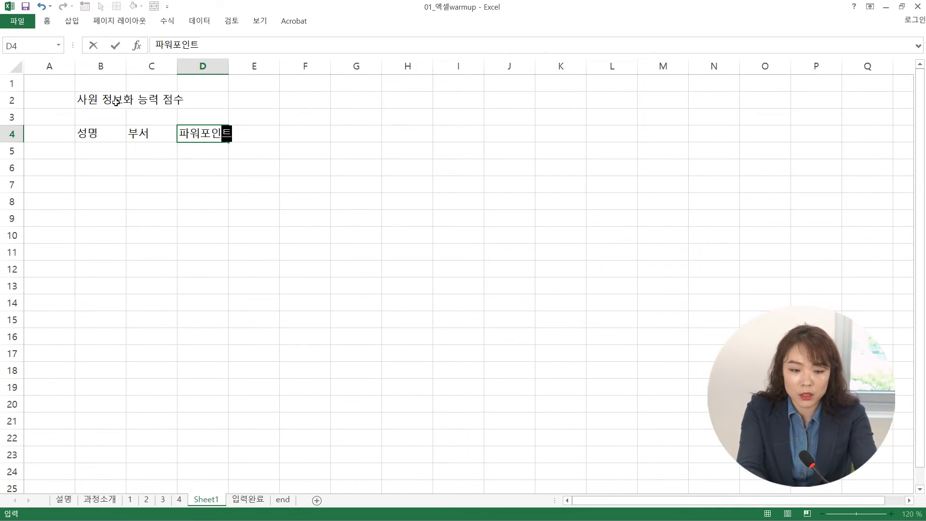
key(Tab)
text(엑세ㄹ)
key(Tab)
text(합계)
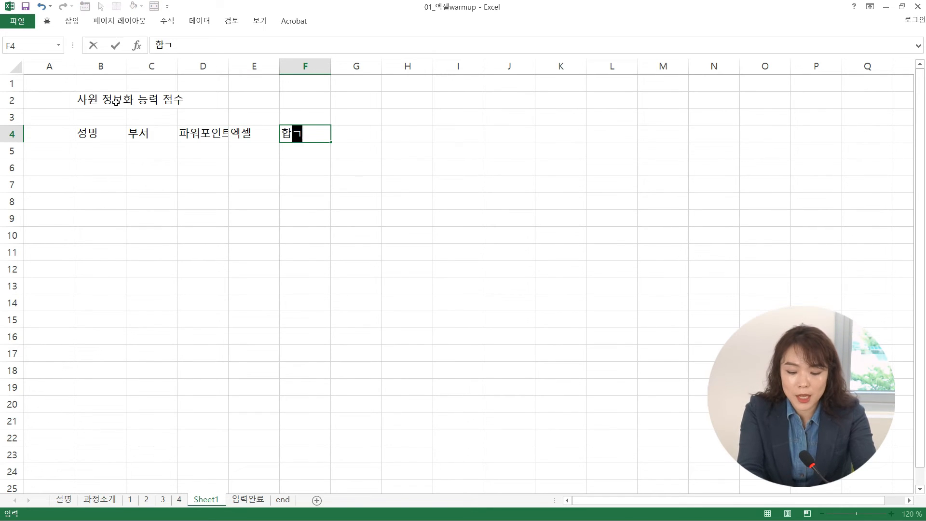
key(Return)
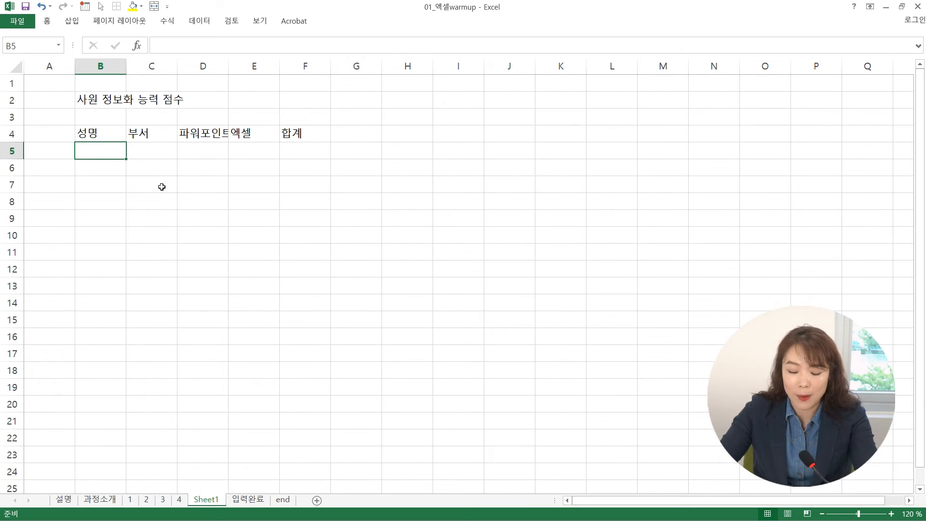
Enter the first four employees' full names under the 성명 header in B5:B8.
text(오정렬)
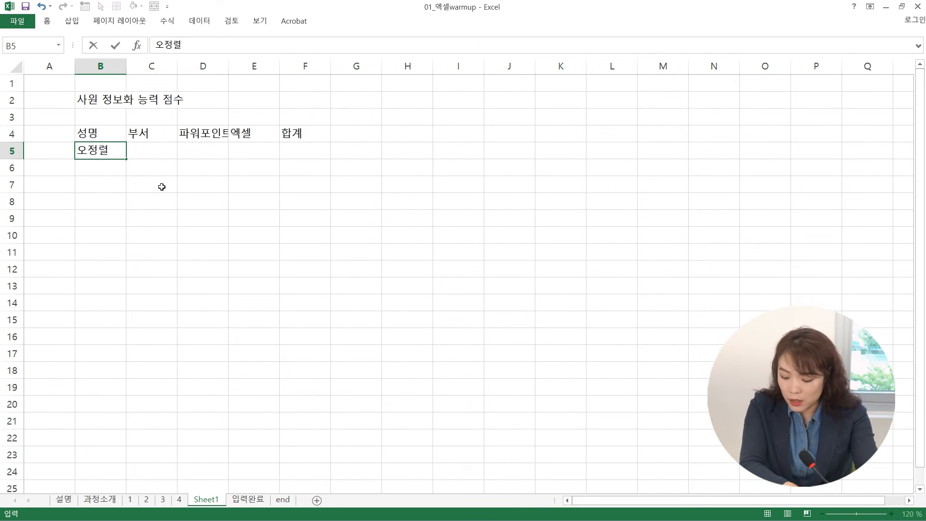
key(Return)
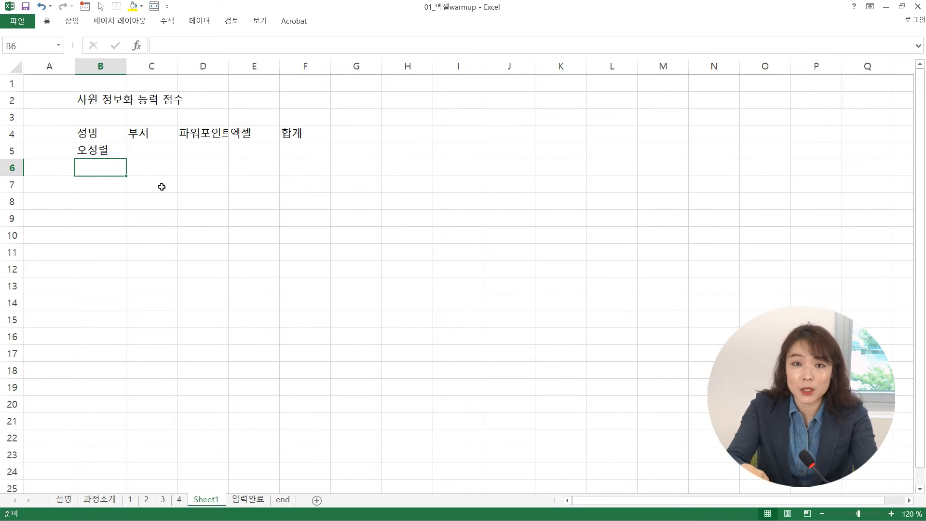
text(한현수)
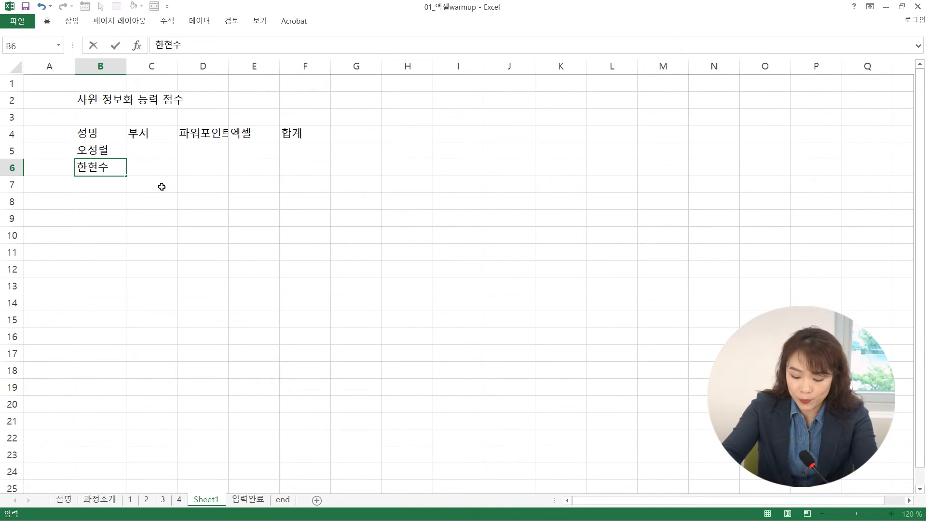
key(Return)
text(황챙)
text(연)
key(Return)
text(박덕이)
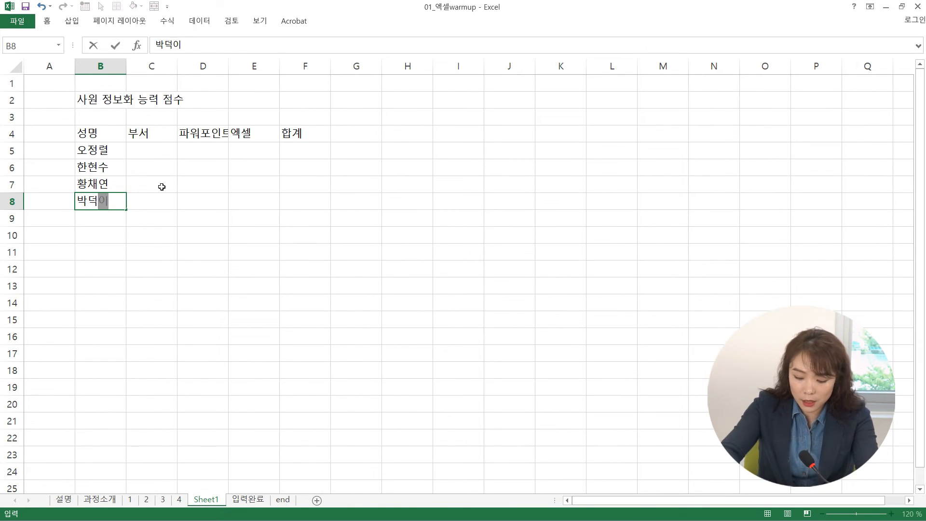
key(Return)
Continue the 성명 column with the next four employees' full names in B9:B12.
text(조현경)
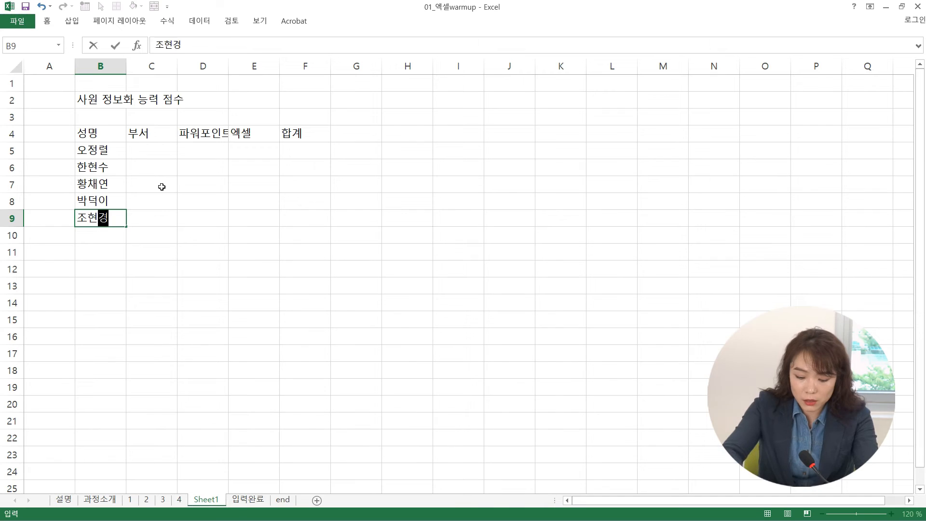
key(Return)
text(황동호)
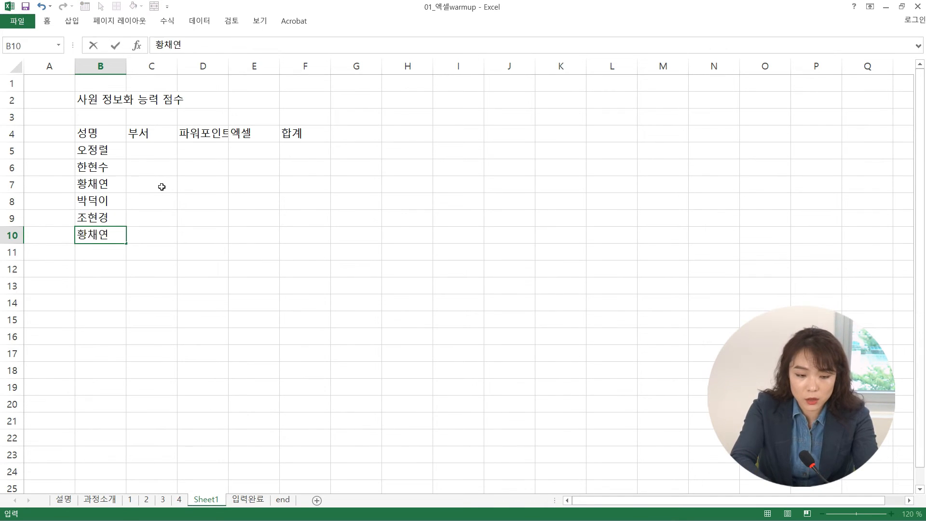
key(Return)
text(정명식)
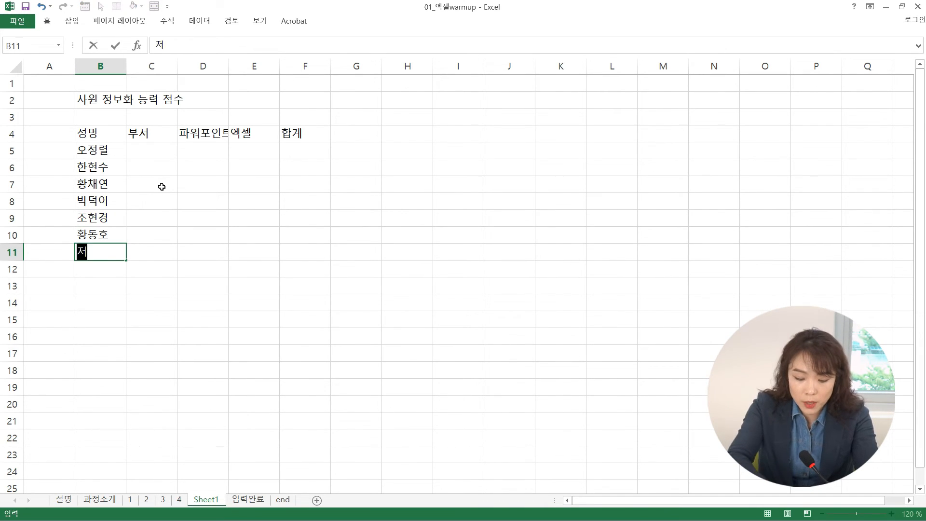
key(Return)
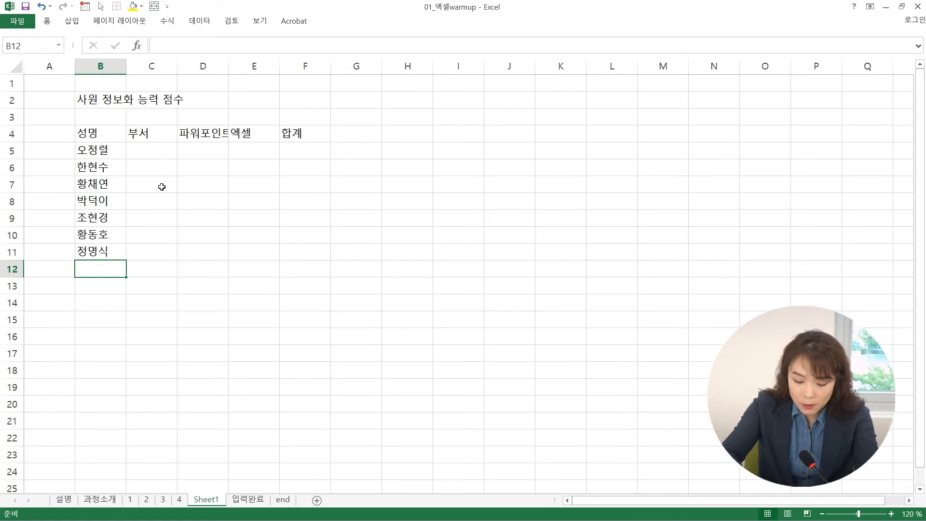
text(박ㅌ)
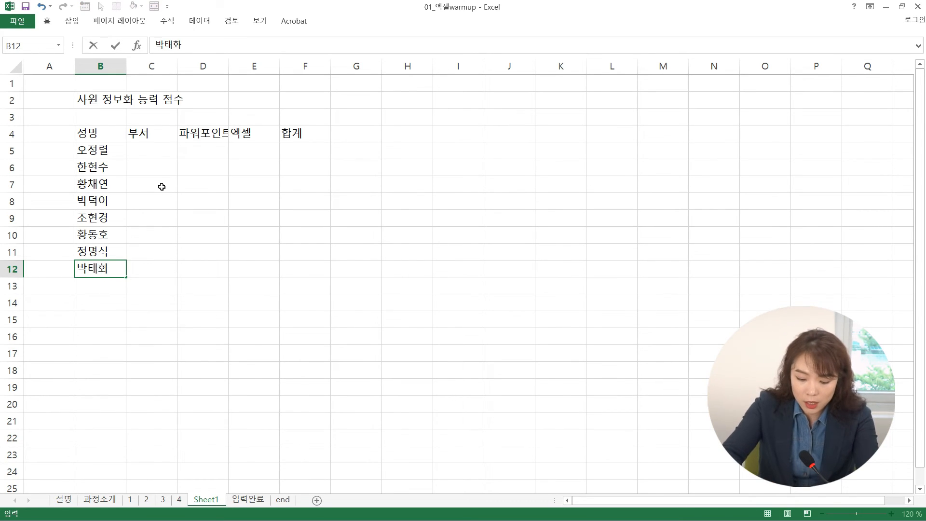
key(Return)
Enter three more employees' full names in the 성명 column, cells B13:B15.
text(권영)
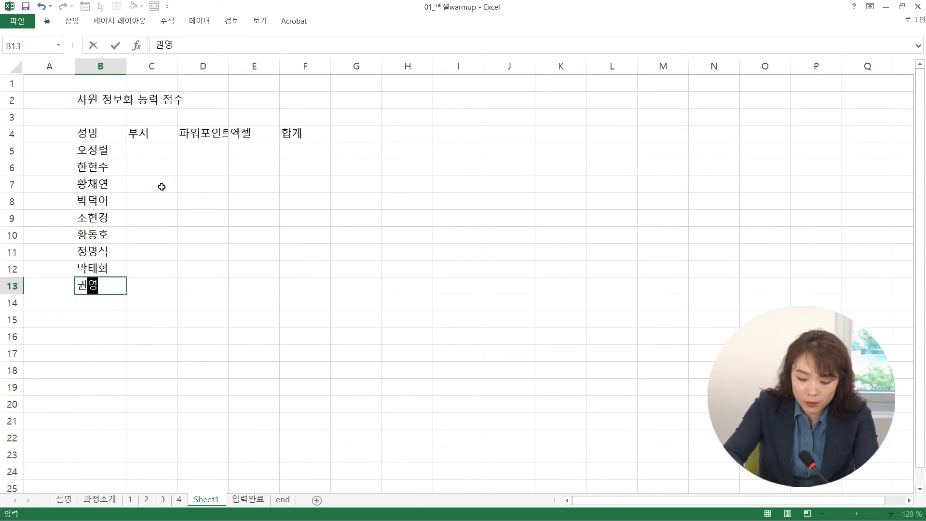
key(Return)
text(양선희)
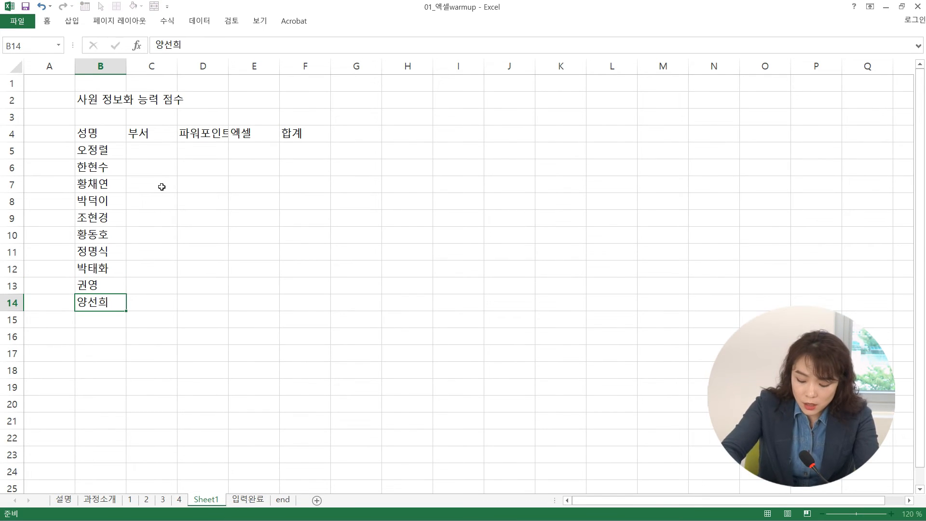
key(Return)
text(박찬호)
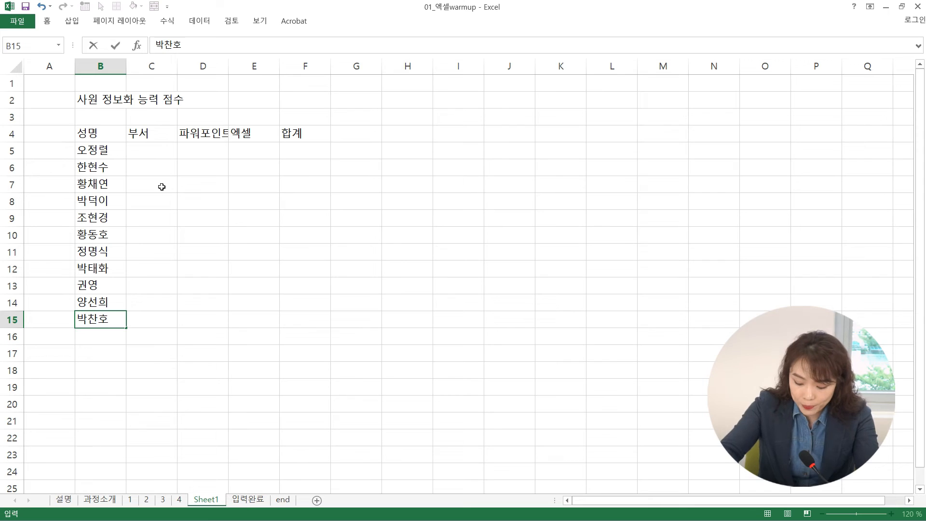
key(Return)
Complete the 성명 column with the last employee's full name in B16.
text(ㅂ)
key(BackSpace)
text(ㄱ희상)
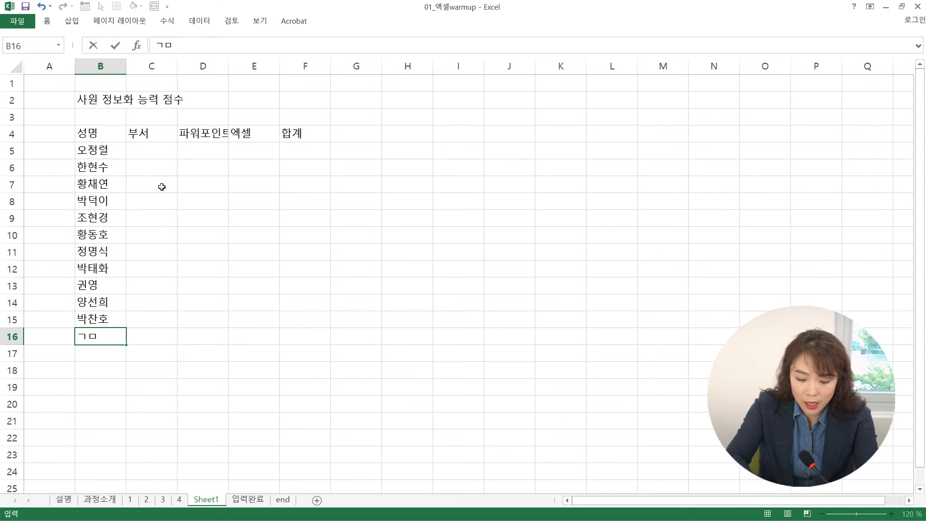
key(BackSpace)
key(BackSpace)
key(BackSpace)
key(BackSpace)
key(BackSpace)
text(김)
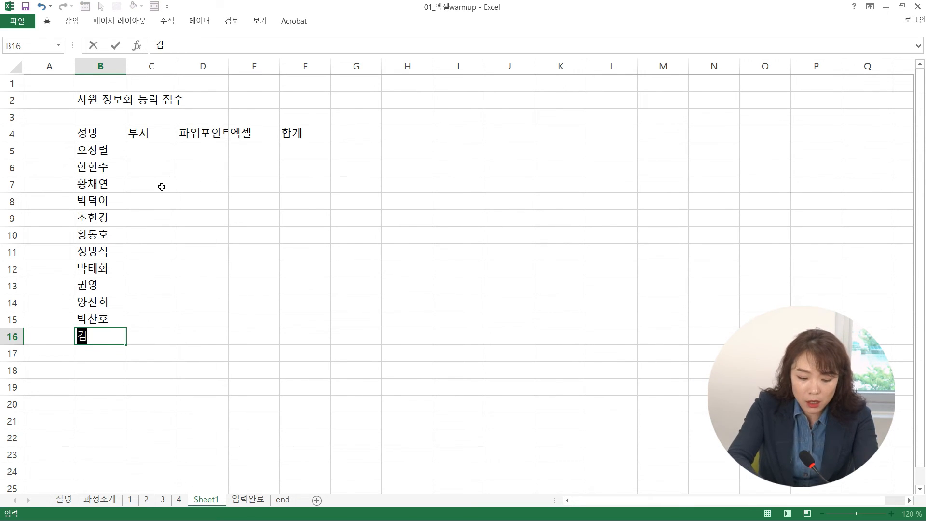
text(ㅅ태)
key(Return)
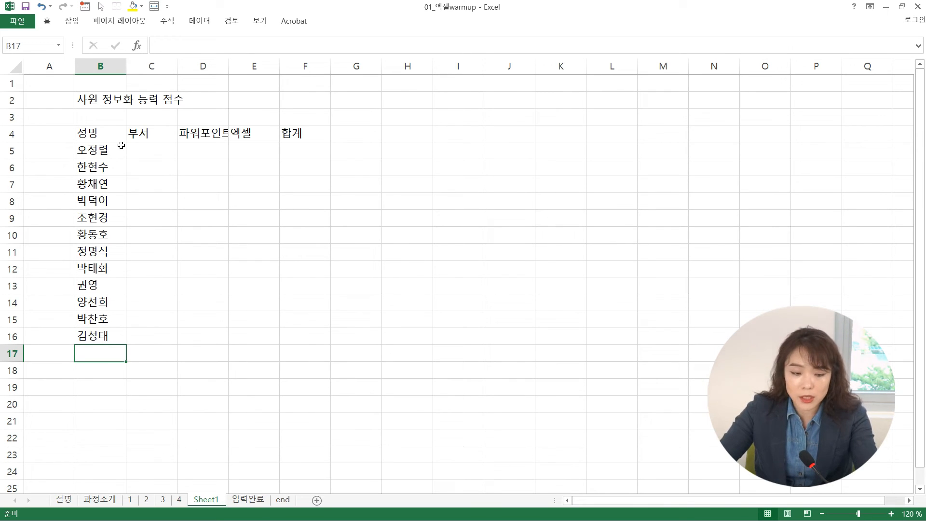
click(161, 152)
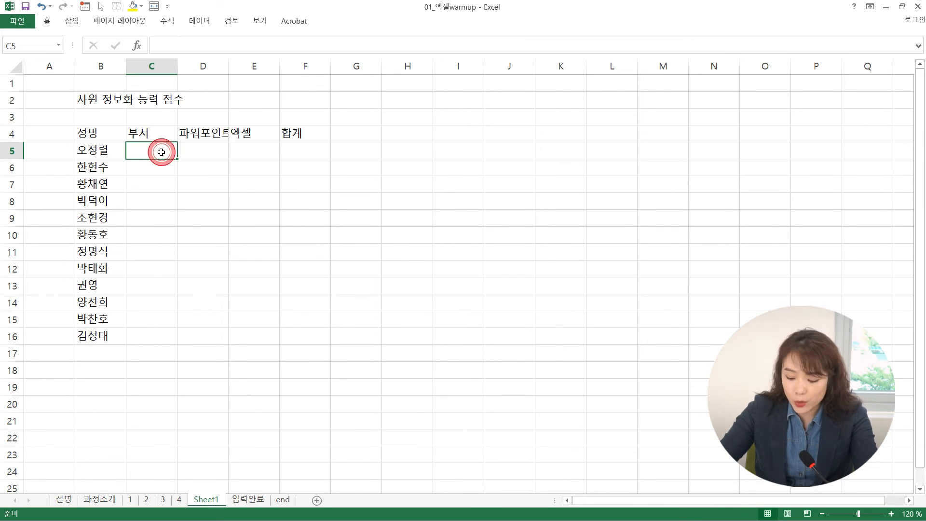
text(여업)
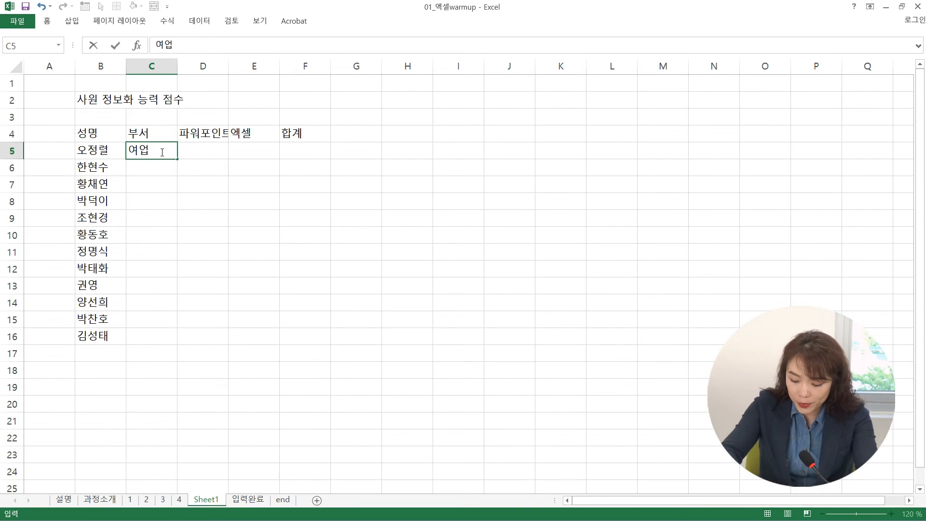
key(Return)
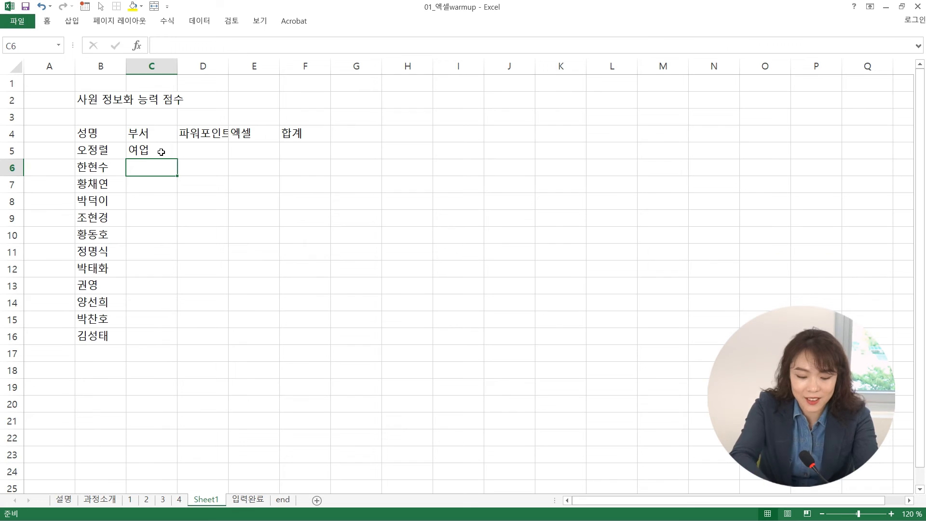
text(영어)
key(Up)
Correct the first 부서 entry in C5 to 영업 and enter 구매, 총무 and 기획 in C6:C8.
click(161, 152)
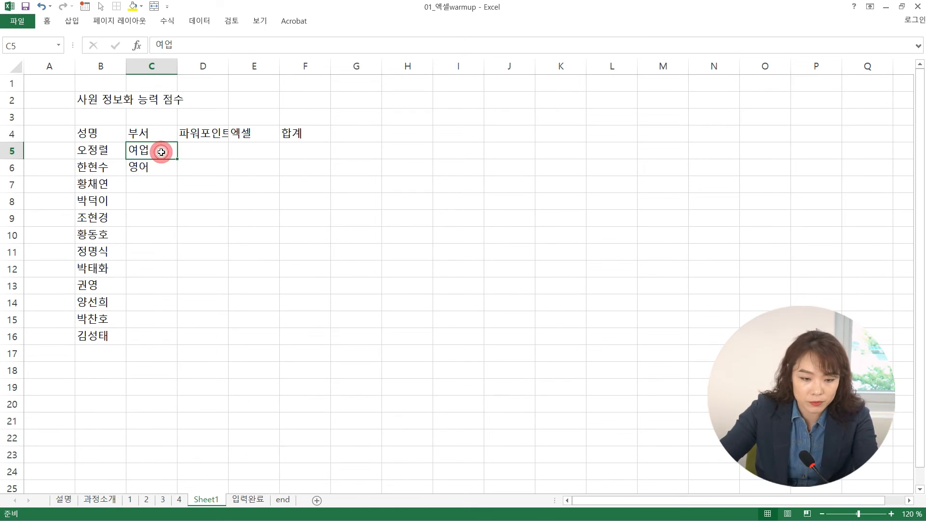
text(여ㅇ업)
key(Return)
text(구매)
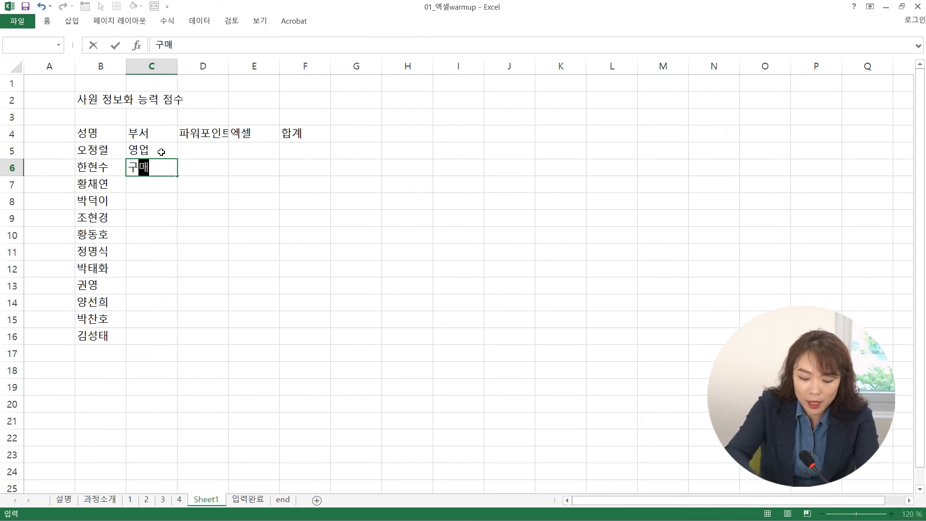
key(Return)
text(총무)
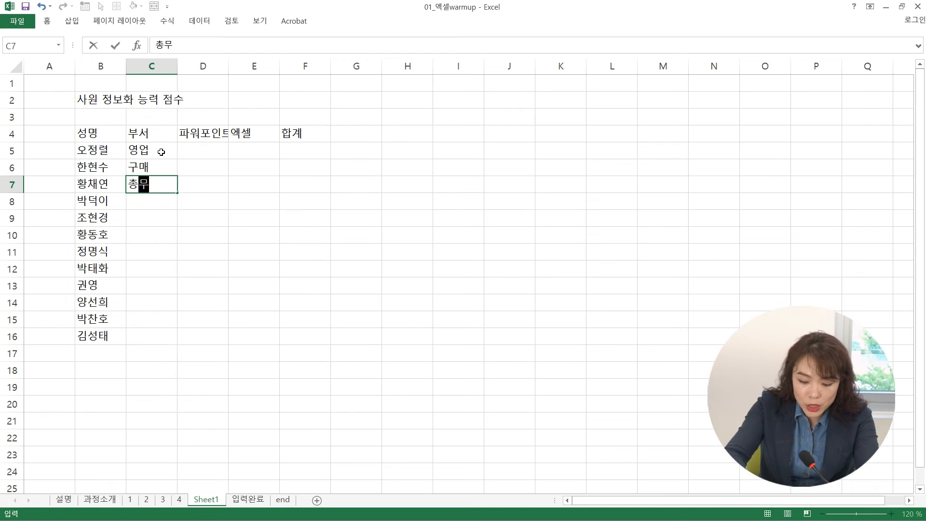
key(Return)
text(기회)
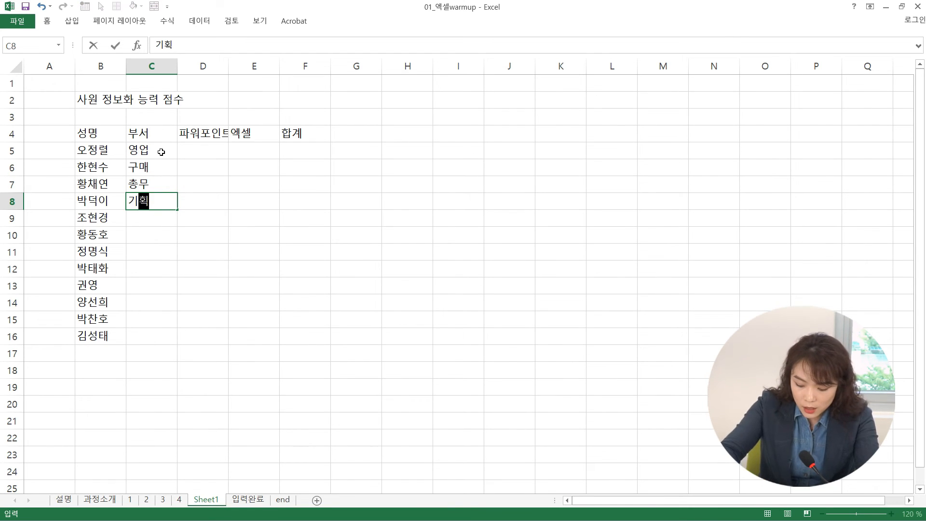
key(Return)
Continue the 부서 column with 구매, 총무, 영업 and 전산 in C9:C12.
text(구매)
key(ctrl+Return)
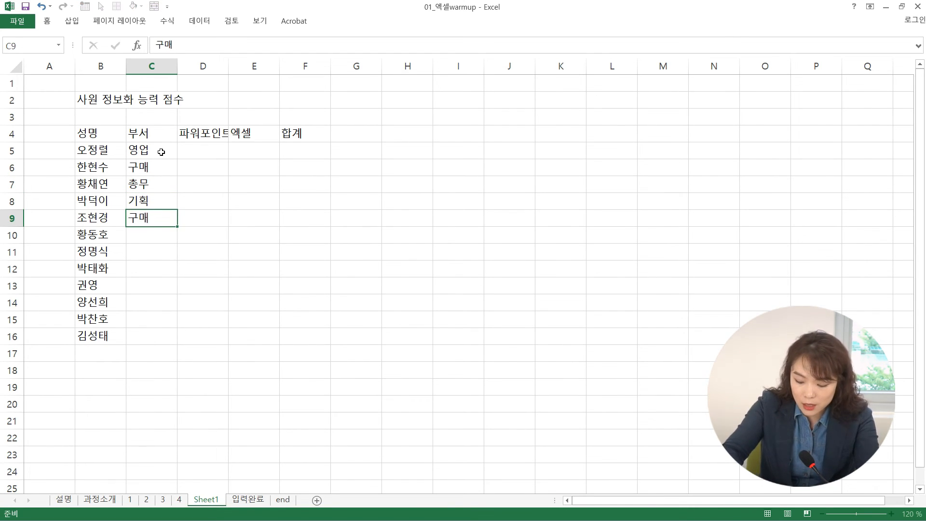
key(Return)
text(총무)
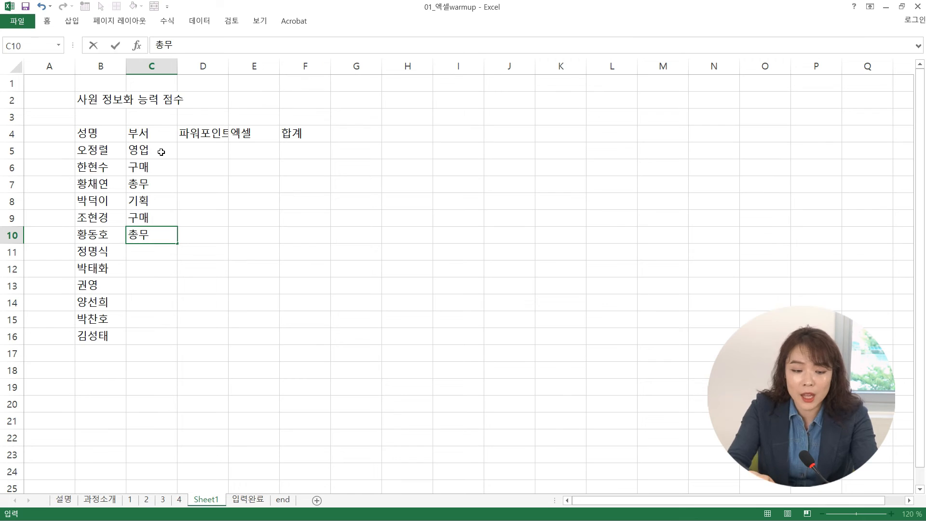
key(Return)
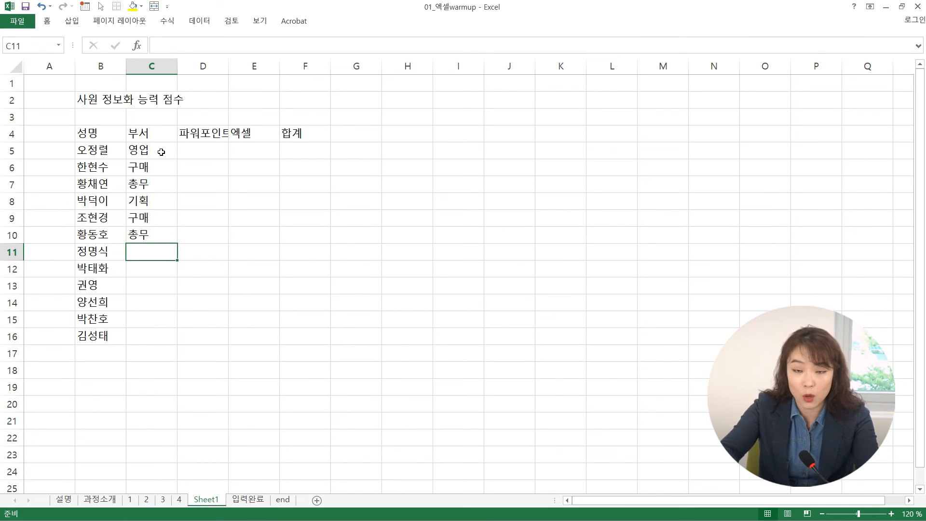
text(영업)
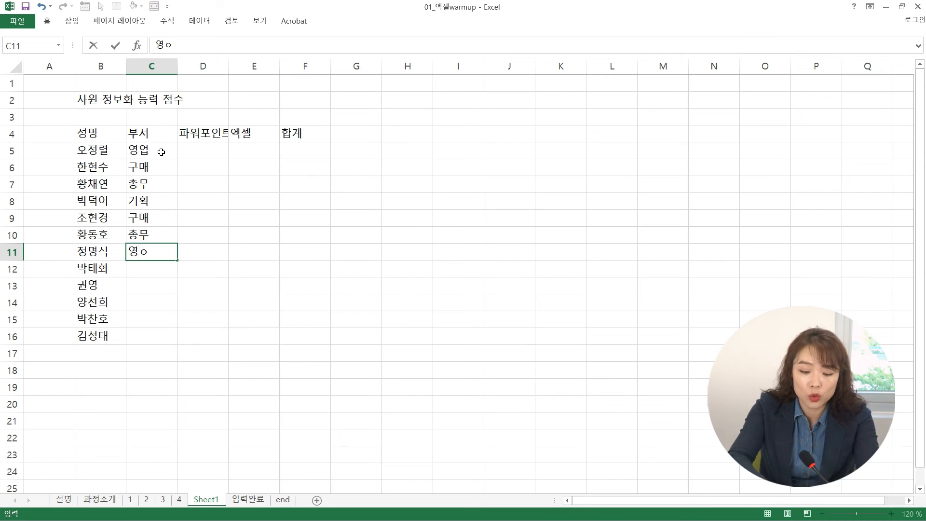
key(Return)
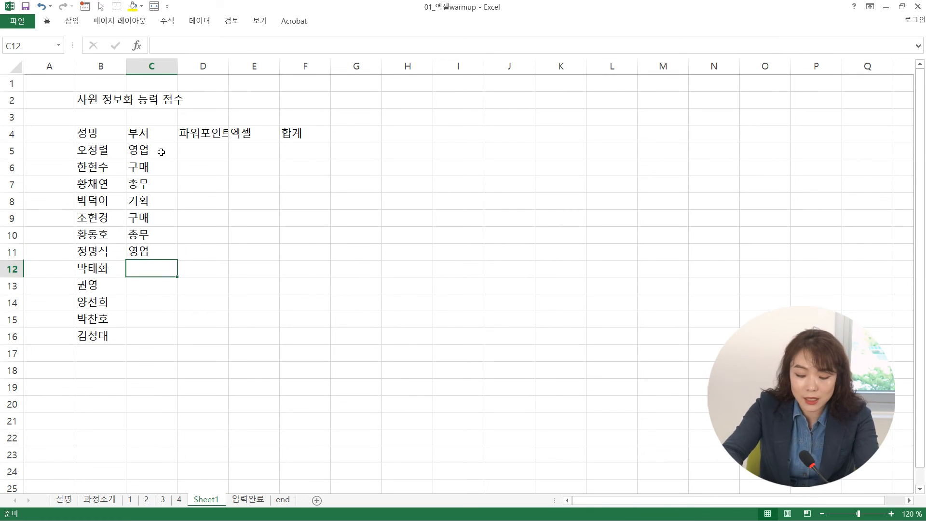
text(전ㅅㅏㄴ)
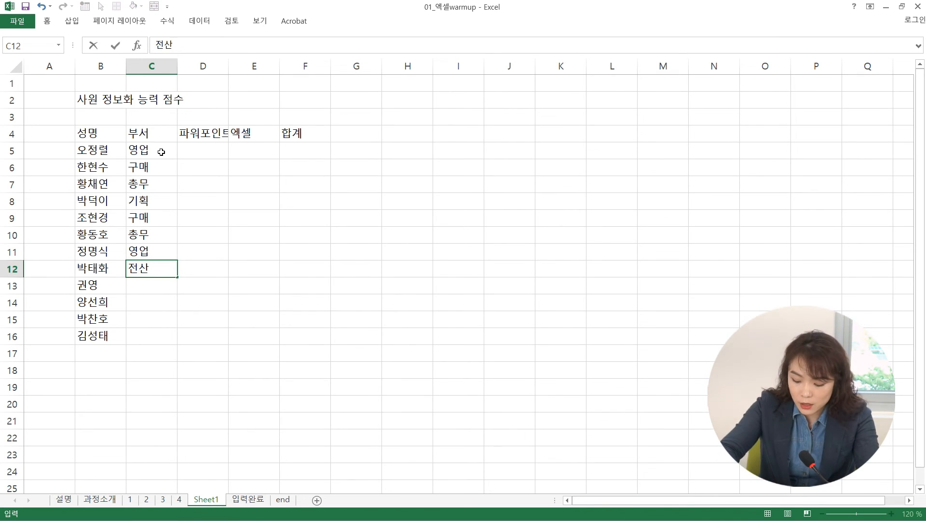
key(Return)
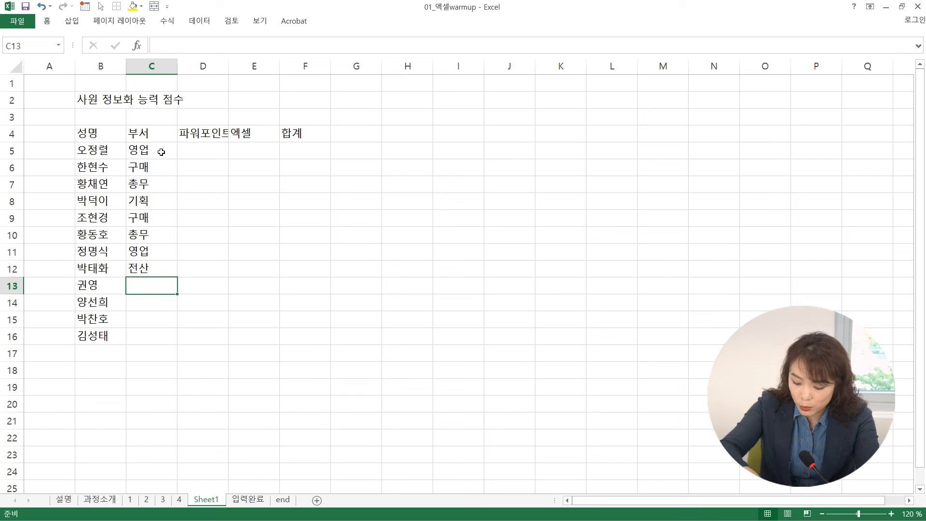
Complete the 부서 column with 영업, 전산, 기획 and 총무 in C13:C16.
text(영업)
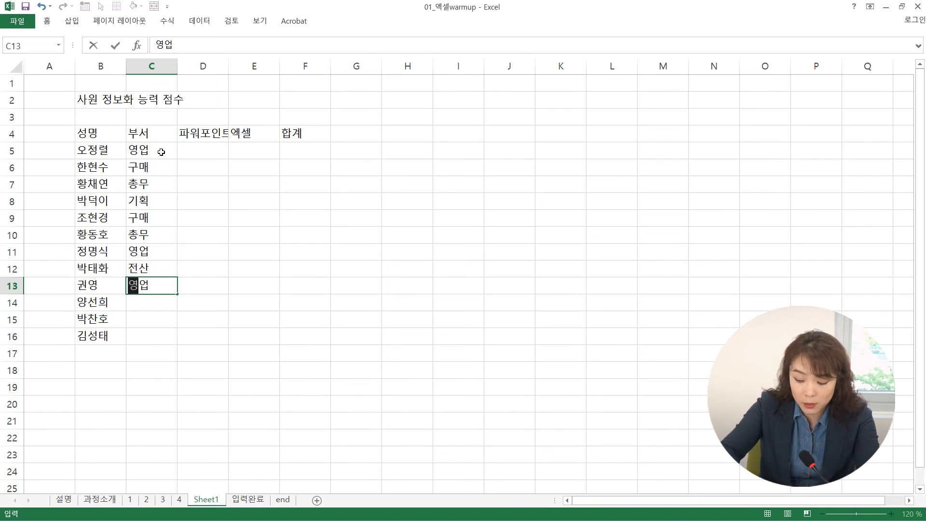
key(Return)
text(전산)
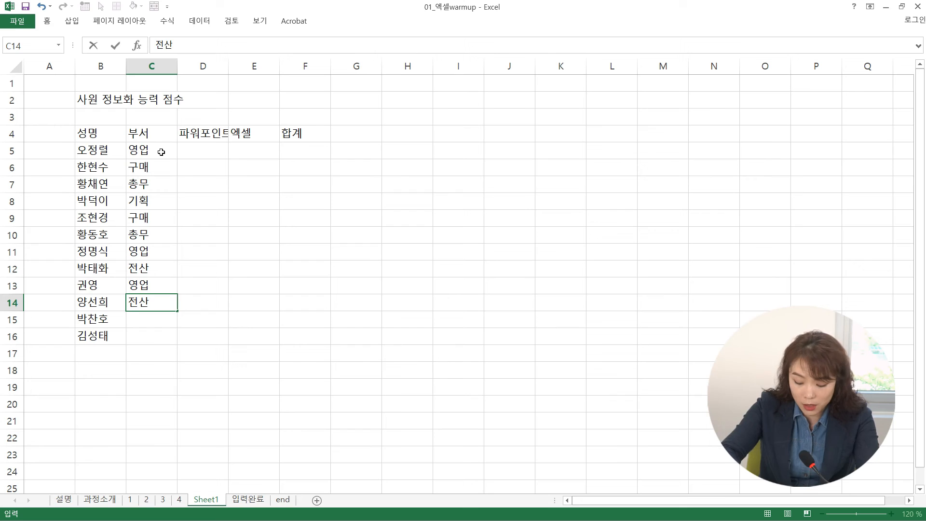
key(Return)
text(기획)
key(Return)
text(초ㅇ)
key(Return)
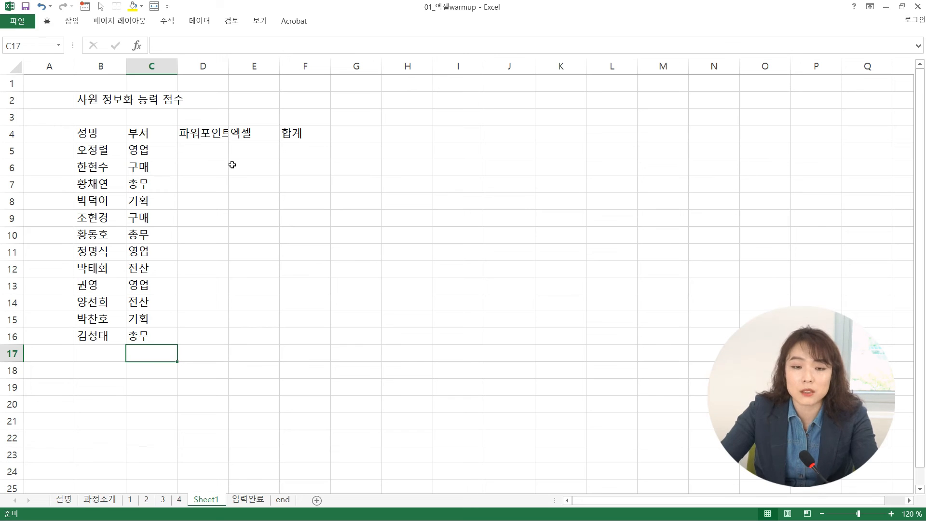
Enter a score of 100 for both 파워포인트 and 엑셀 in the first employee's row, cells D5 and E5.
click(203, 148)
text(100)
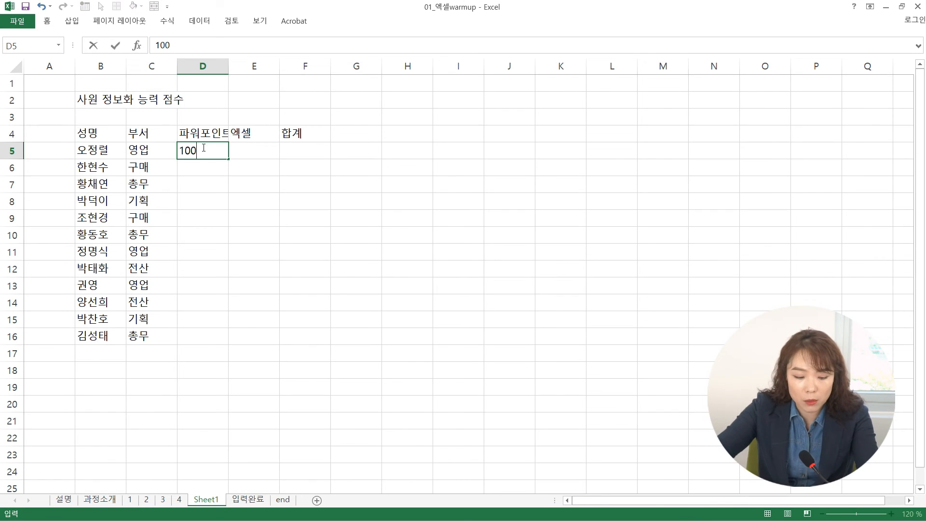
key(Tab)
text(100)
key(Return)
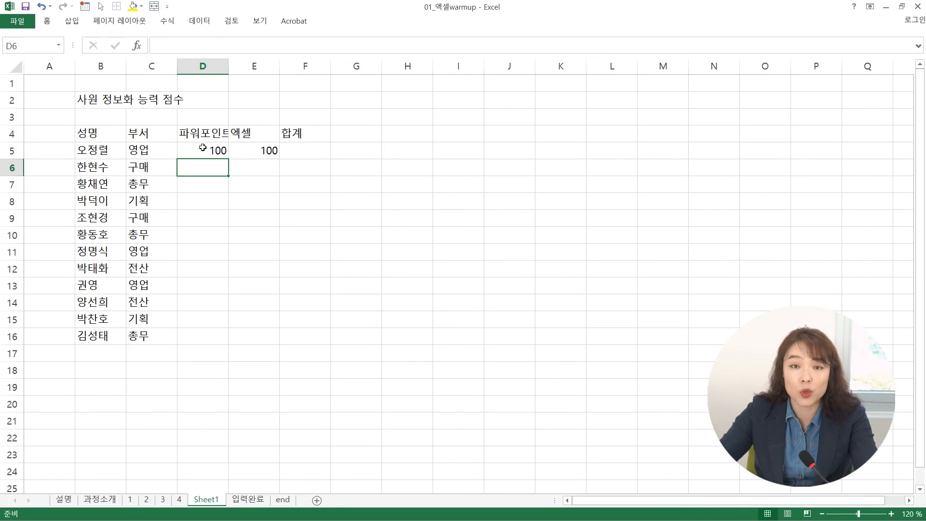
Select D6:E16 as the entry range and enter the 파워포인트 scores 70, 50, 40, 80 and 90 in D6:D10.
drag(202, 165, 272, 336)
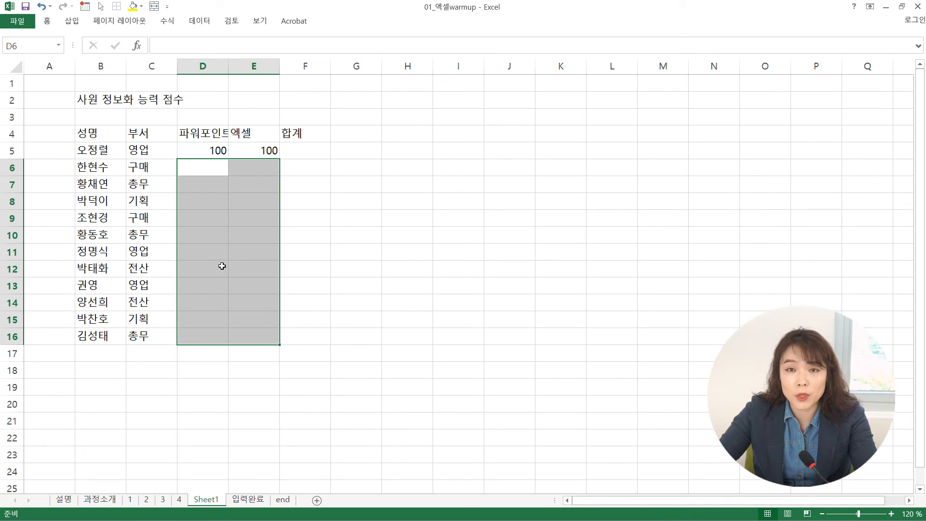
text(70)
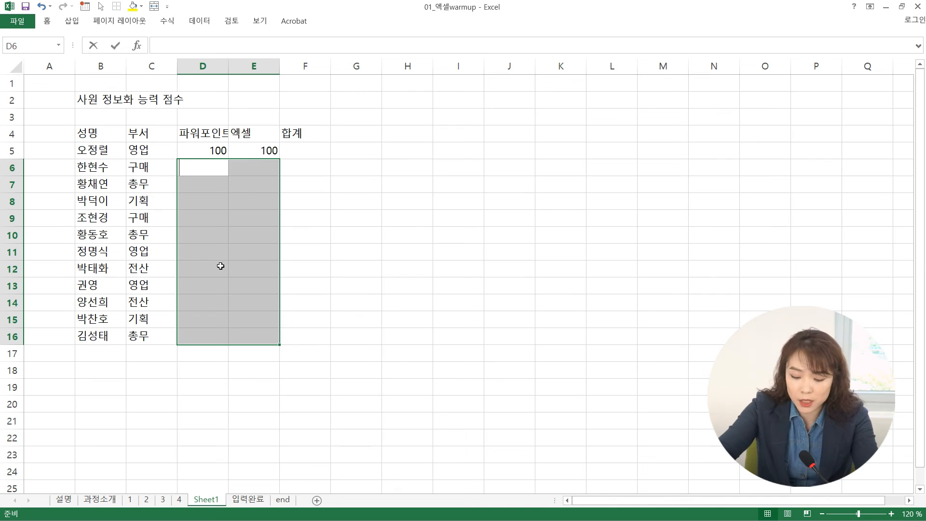
key(Return)
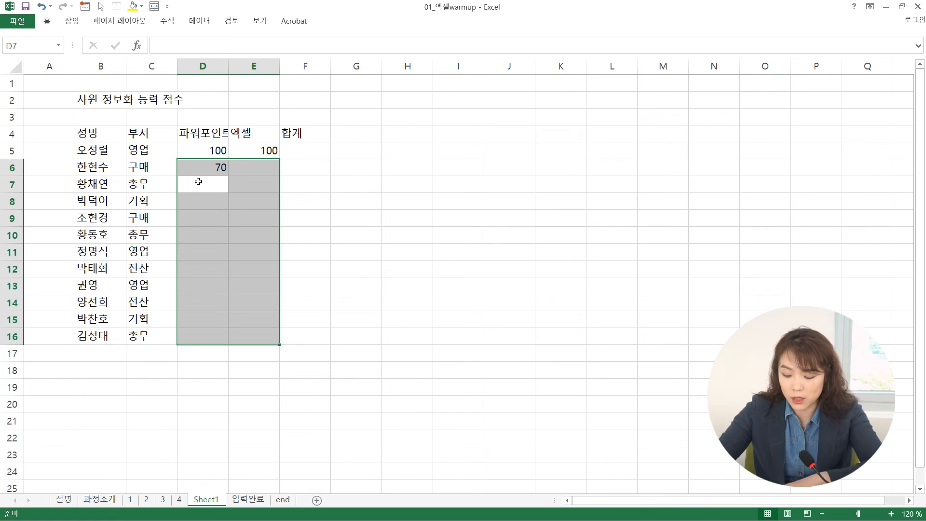
text(50)
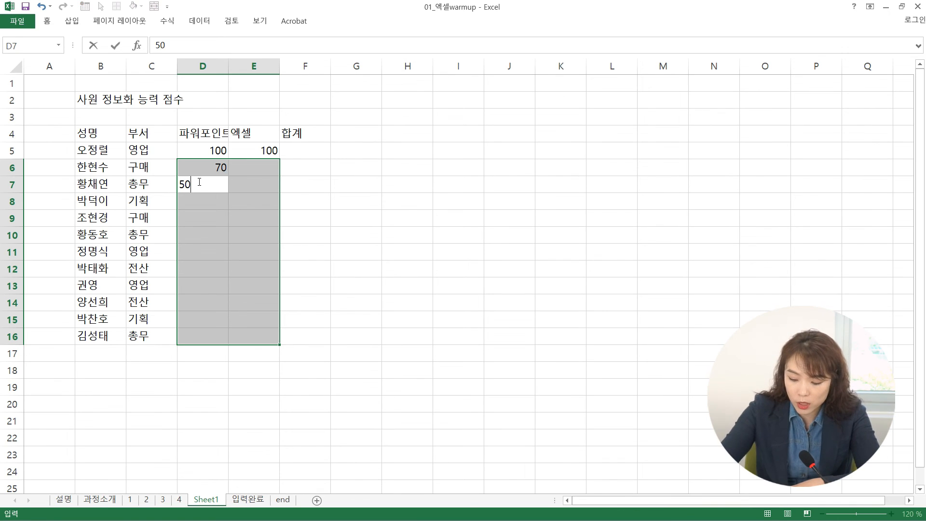
key(Return)
text(40)
key(Return)
text(80)
key(Return)
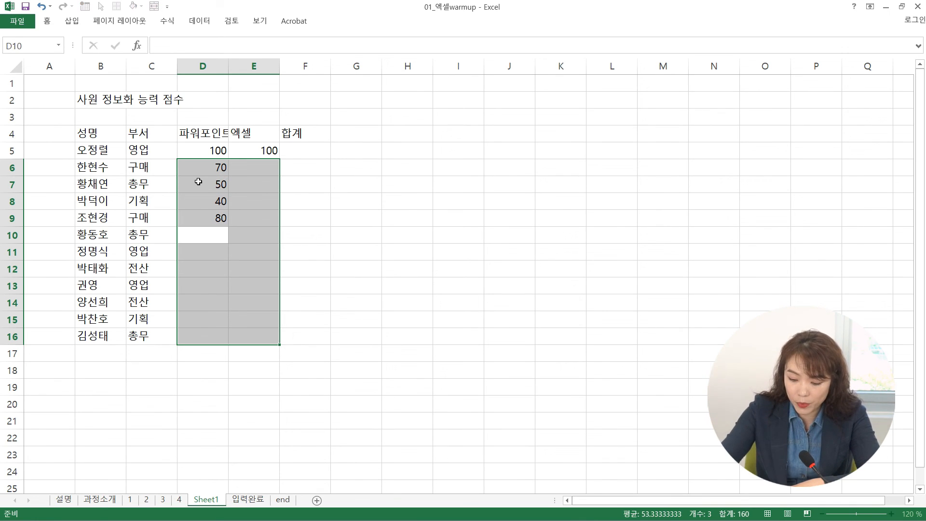
text(90)
key(Return)
Complete the 파워포인트 column with the scores 95, 85, 55, 80, 35 and 90 in D11:D16.
text(95)
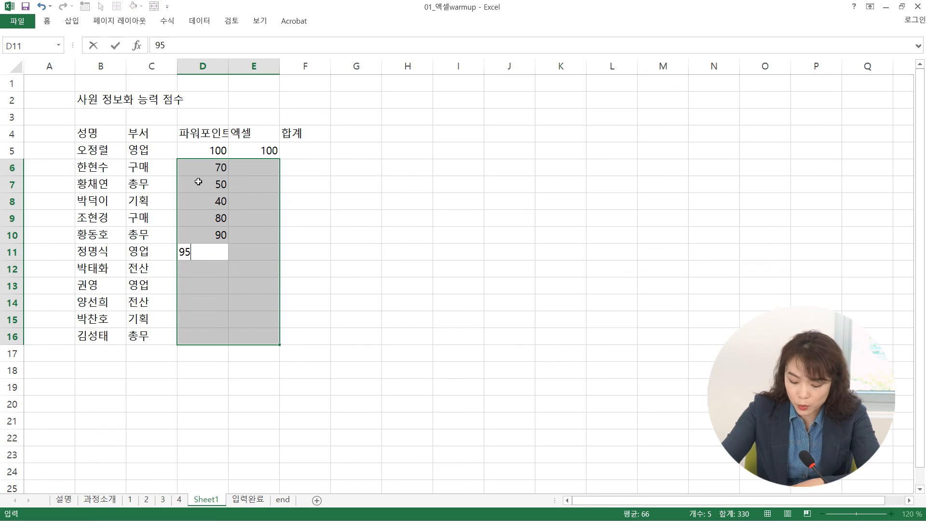
key(Return)
text(85)
key(Return)
text(55)
key(Return)
text(80)
key(Return)
text(35)
key(Return)
text(90)
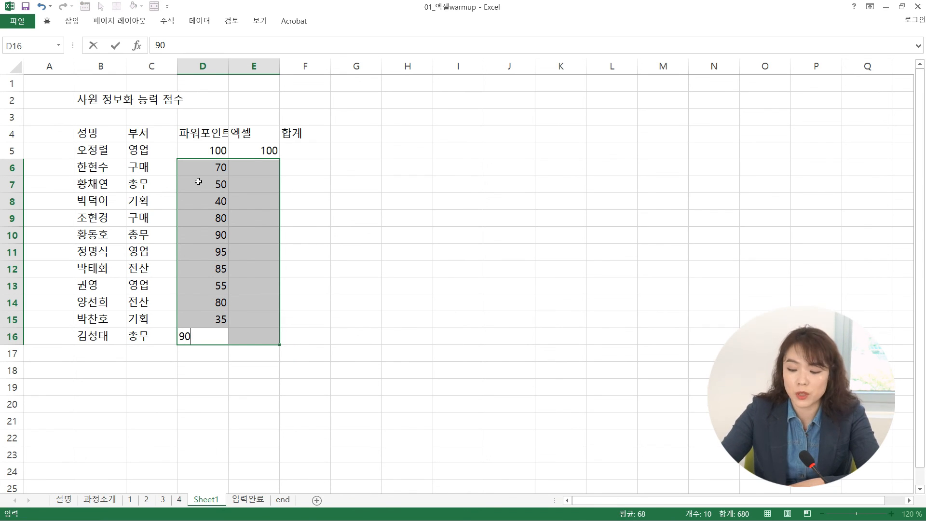
key(Return)
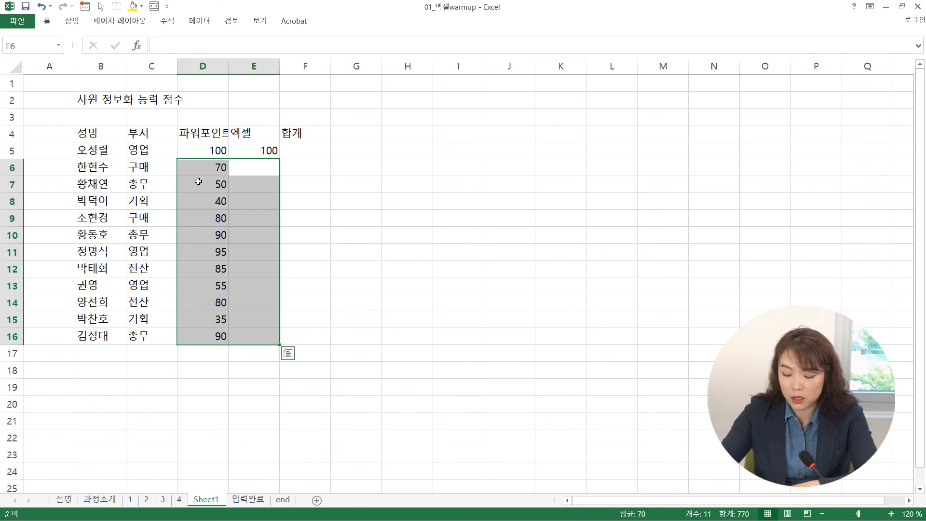
Enter the 엑셀 scores 90, 90, 50, 90 and 85 in E6:E10.
text(90)
key(Return)
text(90)
key(Return)
text(50)
key(Return)
text(90)
key(Return)
key(Return)
text(85)
key(Return)
Complete the 엑셀 column with the scores 90, 100, 60, 80, 60 and 80 in E11:E16, and deselect the range.
text(90)
key(Return)
text(100)
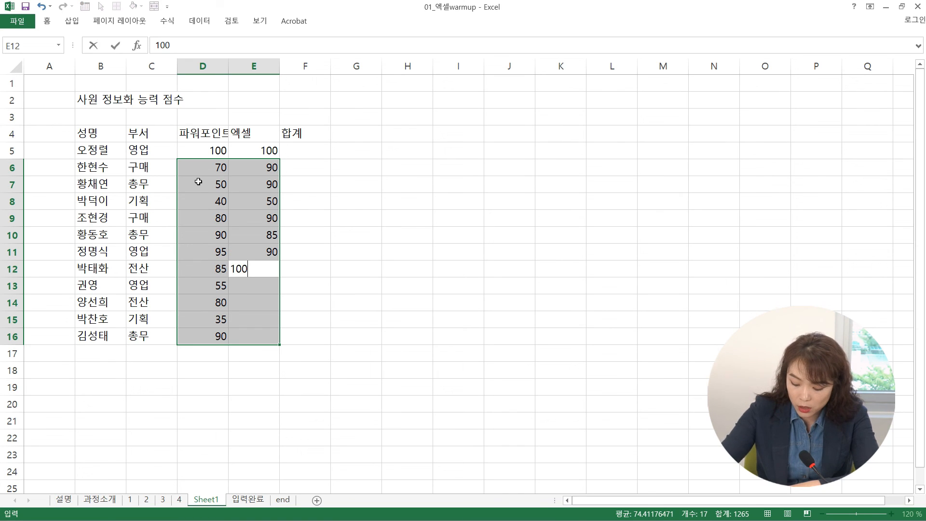
key(Return)
text(60)
key(Return)
text(80)
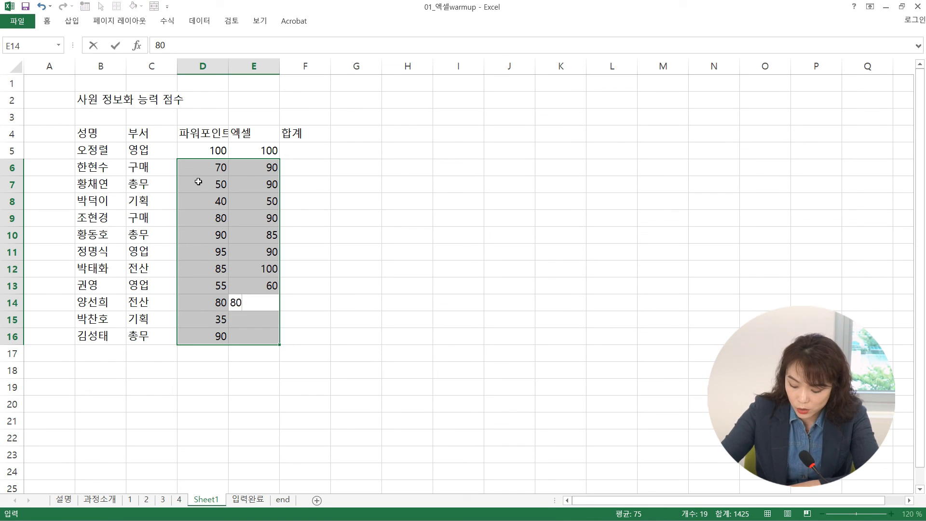
key(Return)
text(60)
key(Return)
text(80)
key(Return)
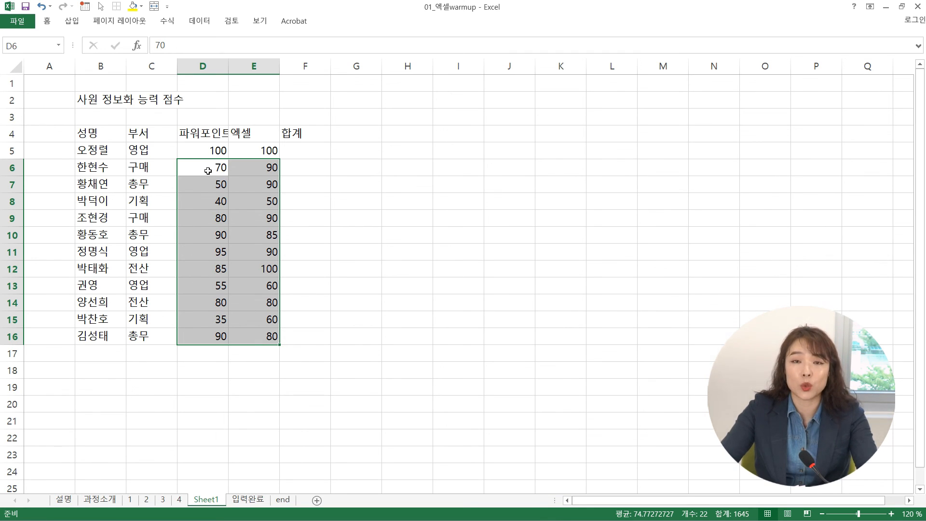
click(353, 217)
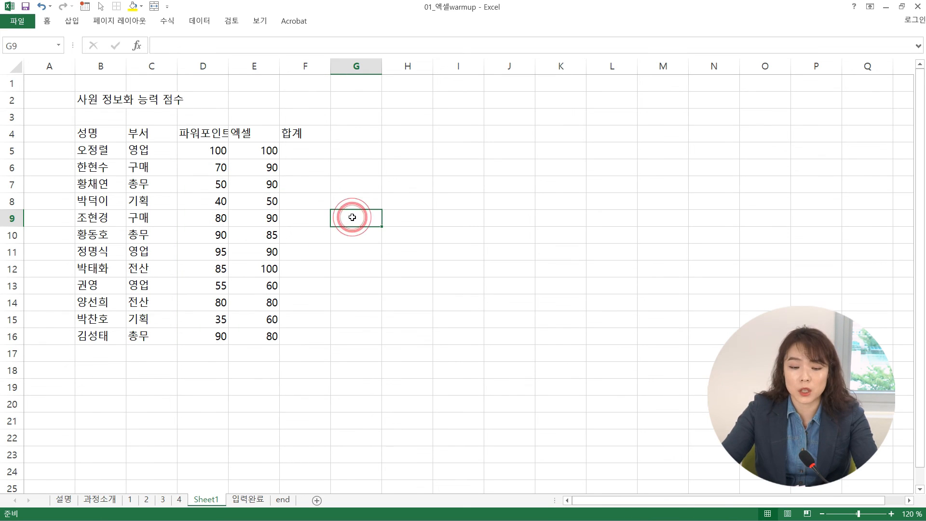